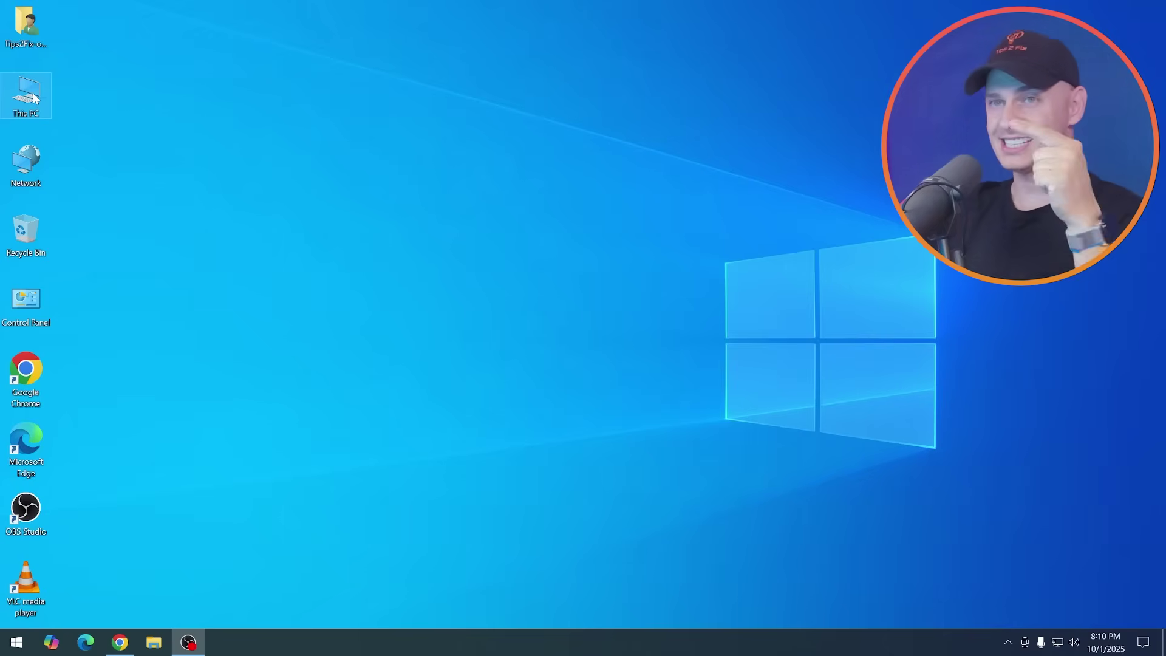
# - Open This PC's About page showing the Core 2 Quad Q9650, 16 GB RAM and Windows 10 Pro 22H2, then restore down Settings
pyautogui.rightClick(43, 93)
pyautogui.click(61, 253)
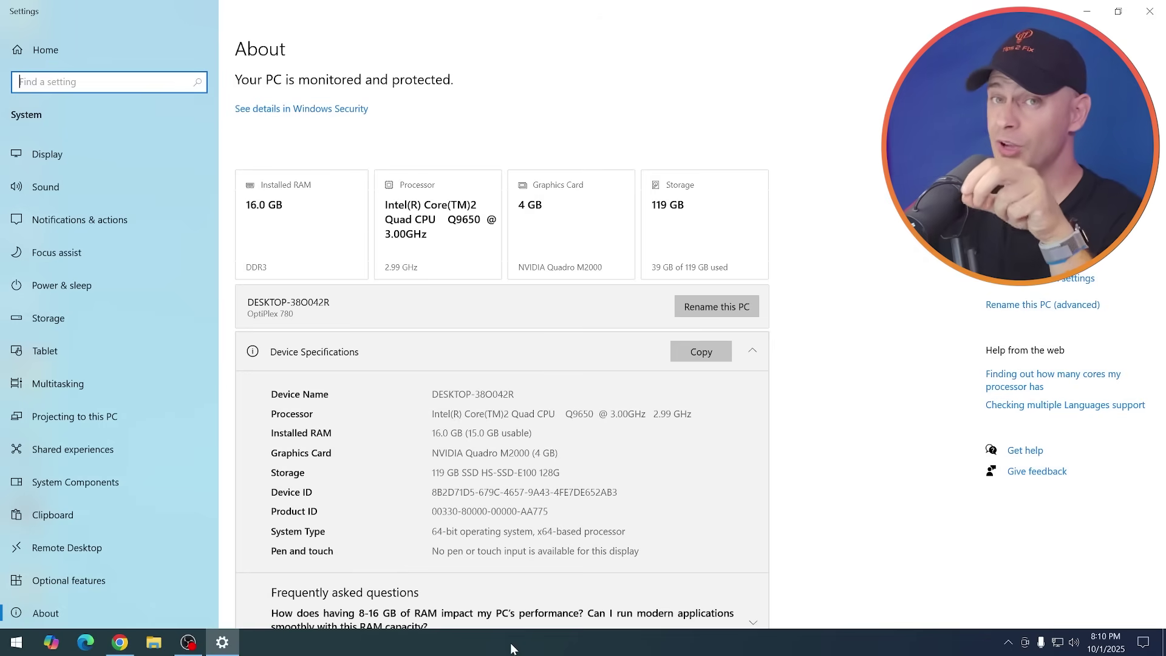
pyautogui.scroll(-3, 589, 454)
pyautogui.scroll(-2, 588, 454)
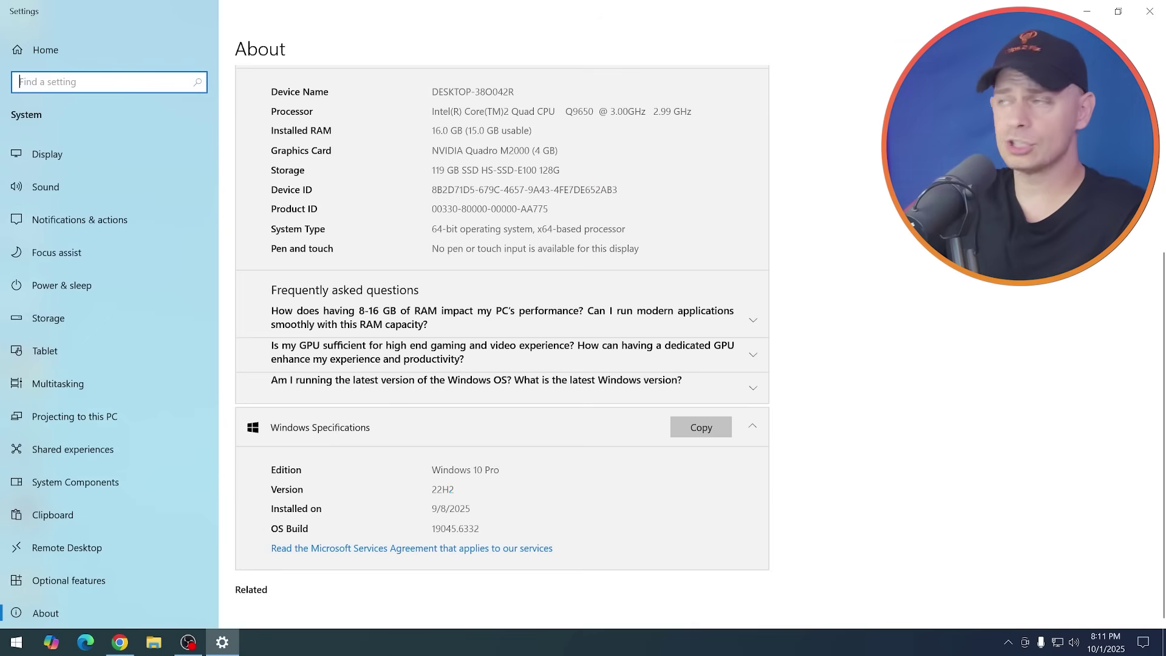
pyautogui.click(1118, 11)
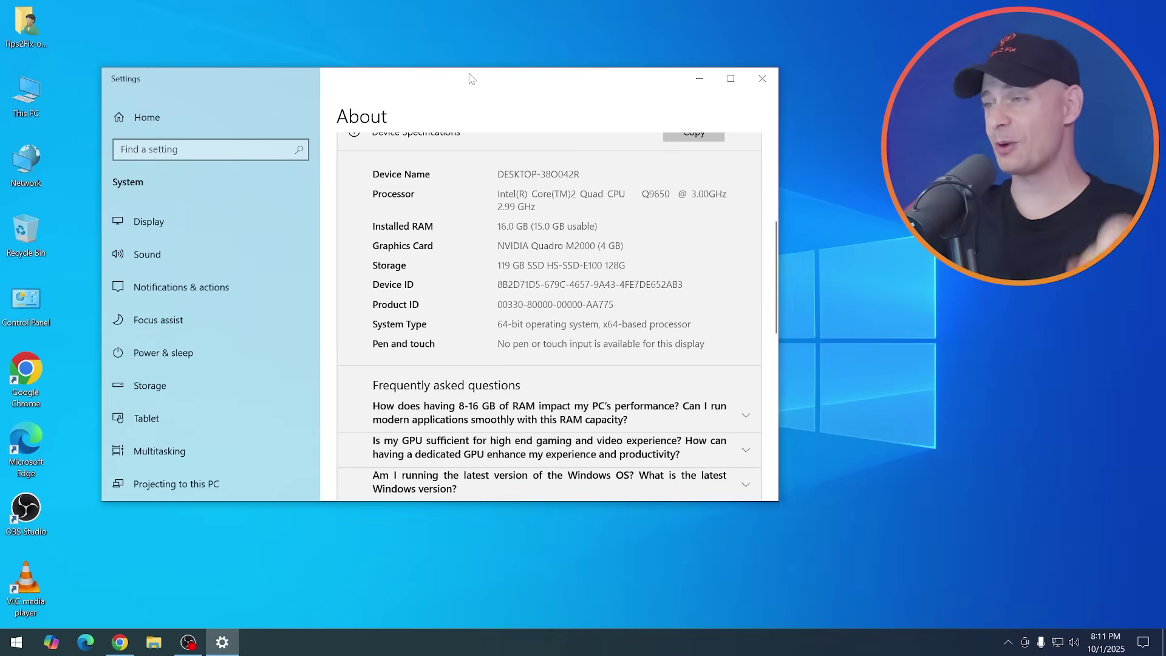
# - Search 'windows 11' in Chrome and open Microsoft's Download Windows 11 page
pyautogui.moveTo(134, 647)
pyautogui.click(146, 587)
pyautogui.write('win')
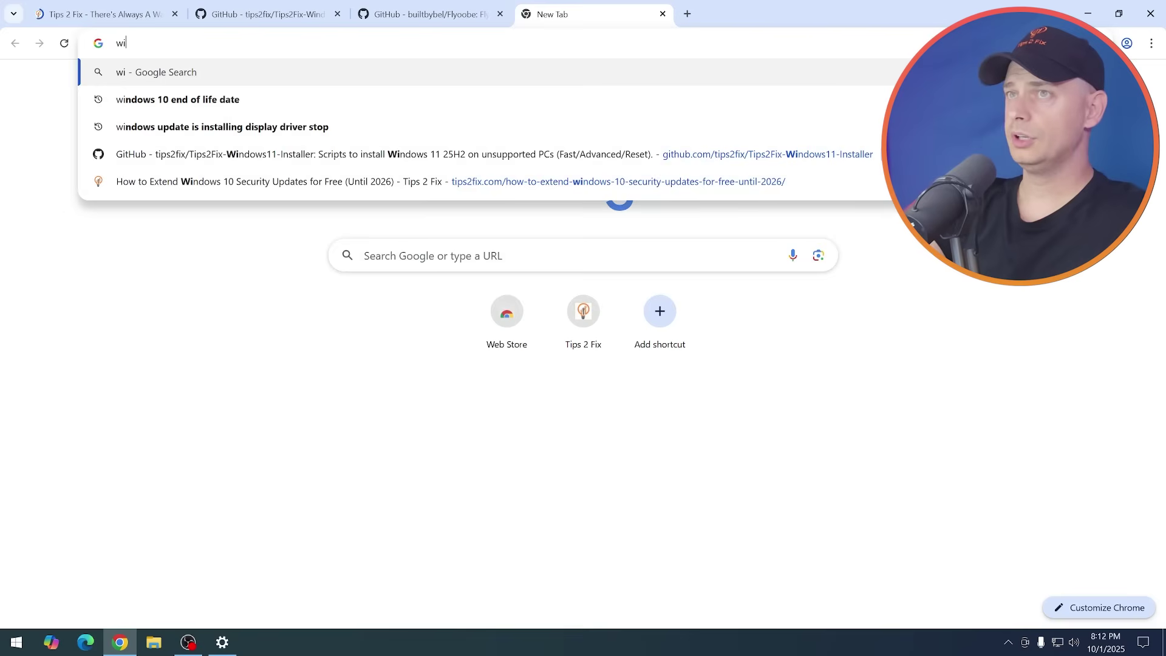
pyautogui.press('Down')
pyautogui.press('Return')
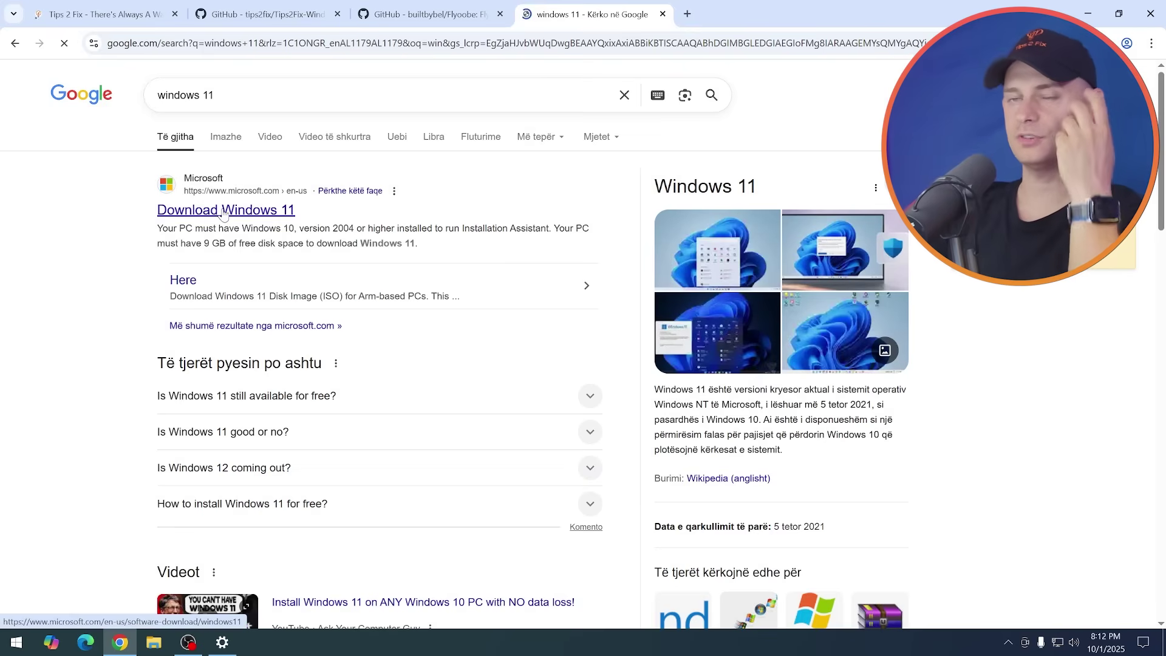
pyautogui.click(223, 210)
# - Select and confirm the multi-edition Windows 11 ISO for x64 devices
pyautogui.scroll(-10, 184, 550)
pyautogui.click(184, 550)
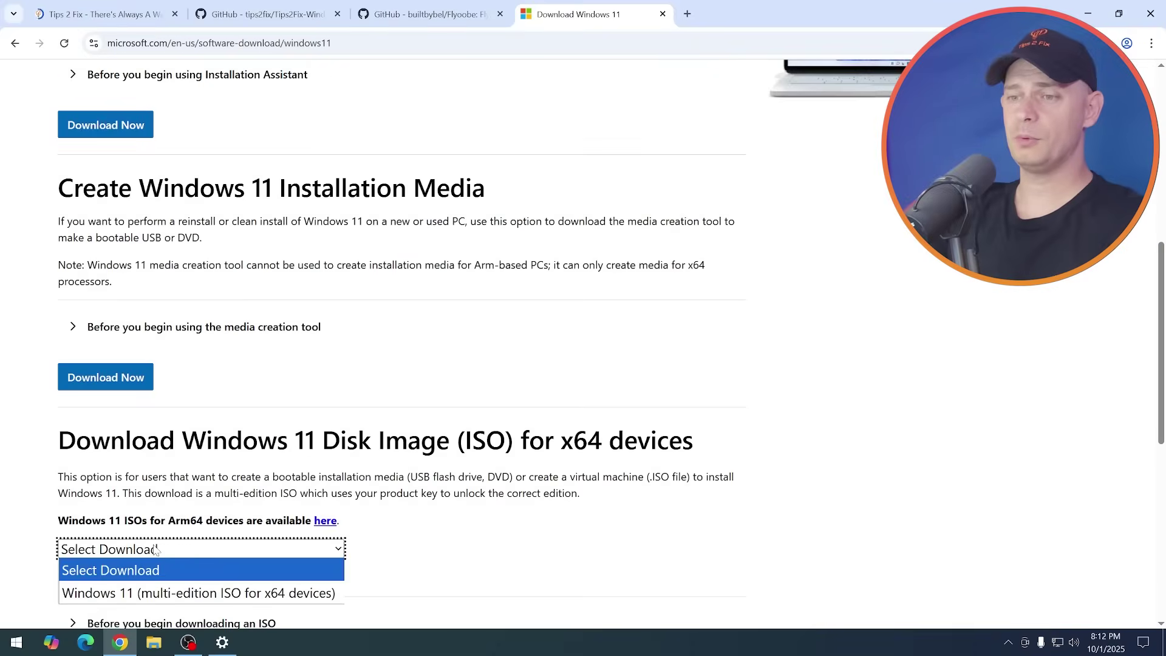
pyautogui.click(183, 591)
pyautogui.scroll(-5, 269, 441)
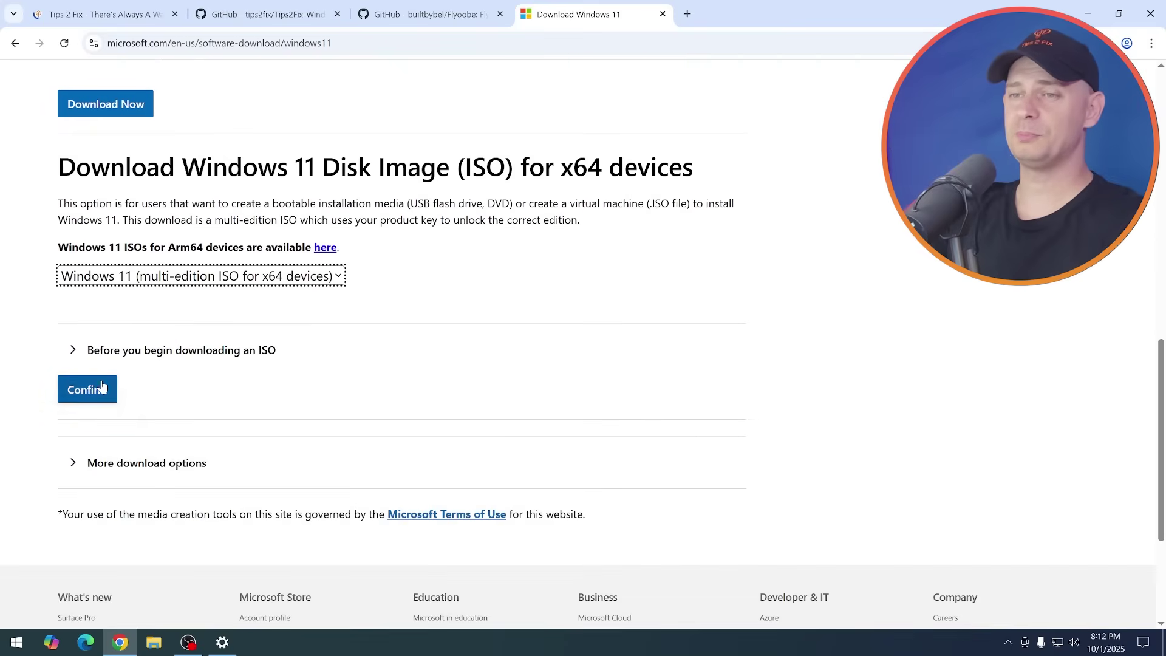
pyautogui.click(97, 389)
# - Choose English as the product language, then start searching for PC Health Check
pyautogui.click(130, 324)
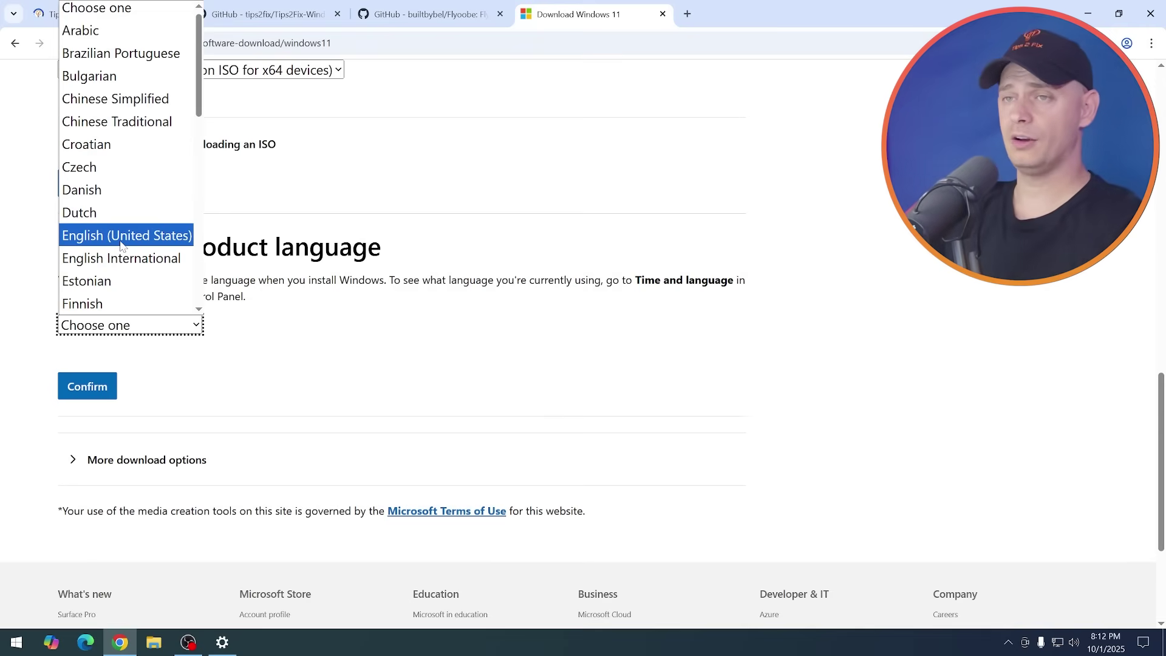
pyautogui.click(121, 237)
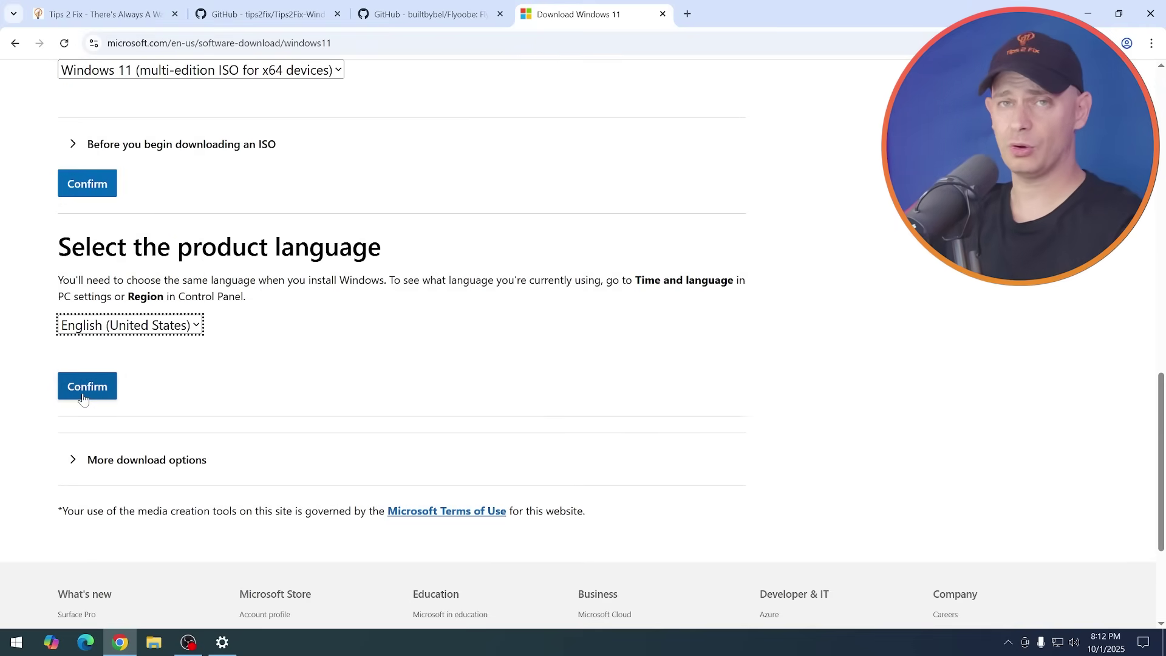
pyautogui.hotkey('alt', 'Down')
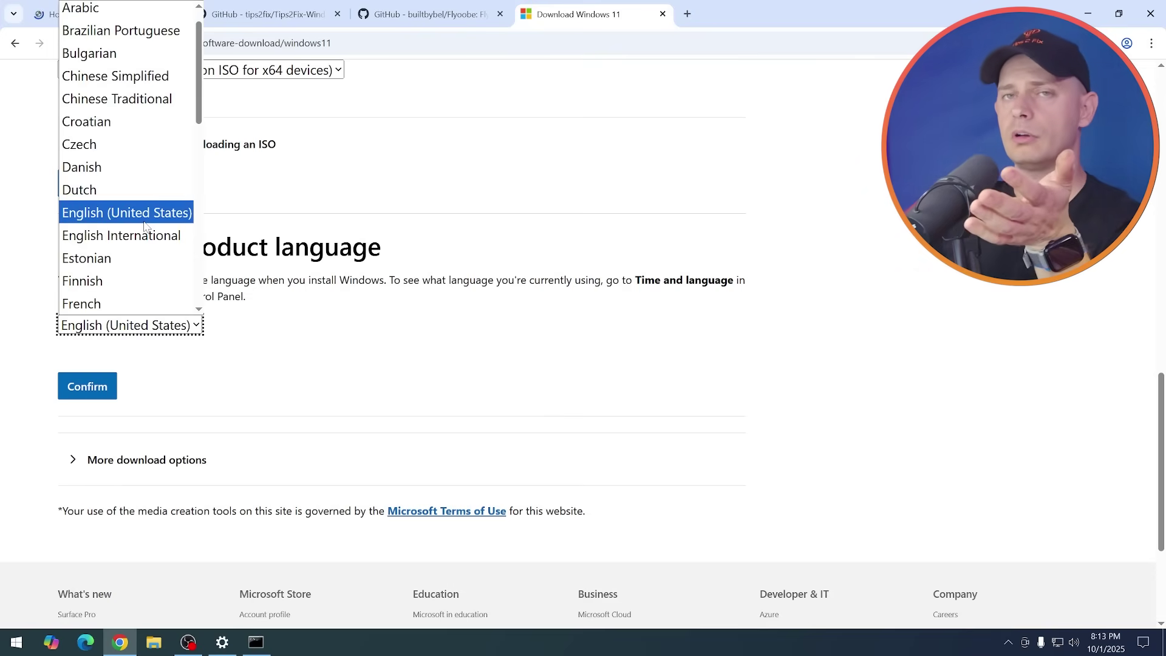
pyautogui.click(141, 236)
pyautogui.click(156, 325)
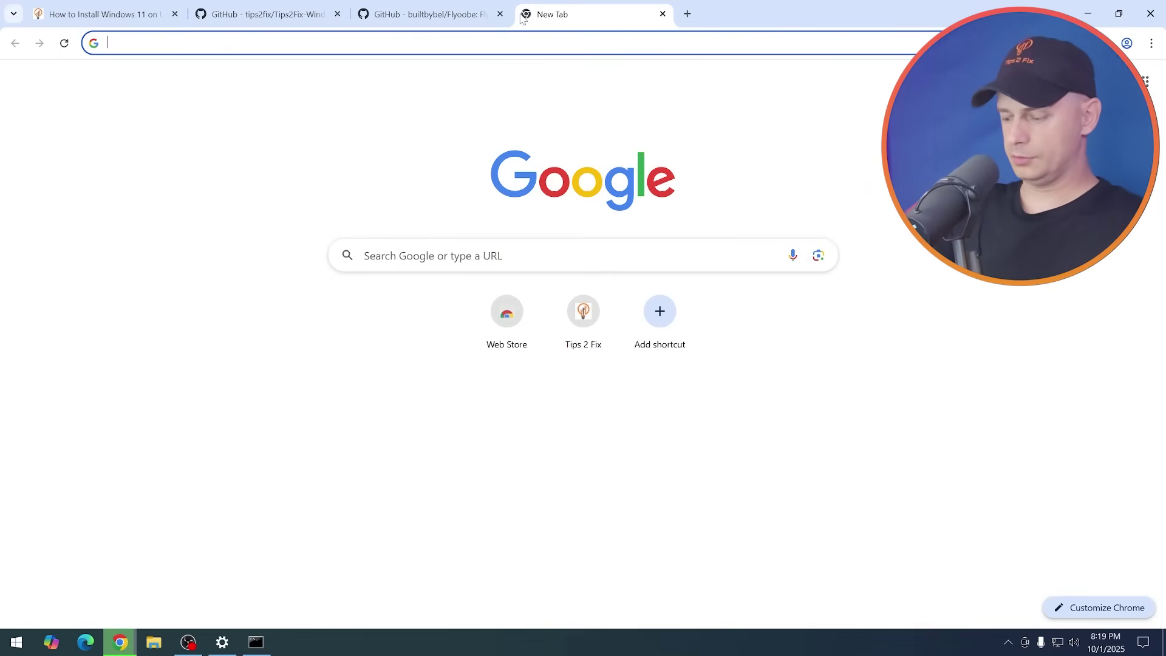
pyautogui.write('pc')
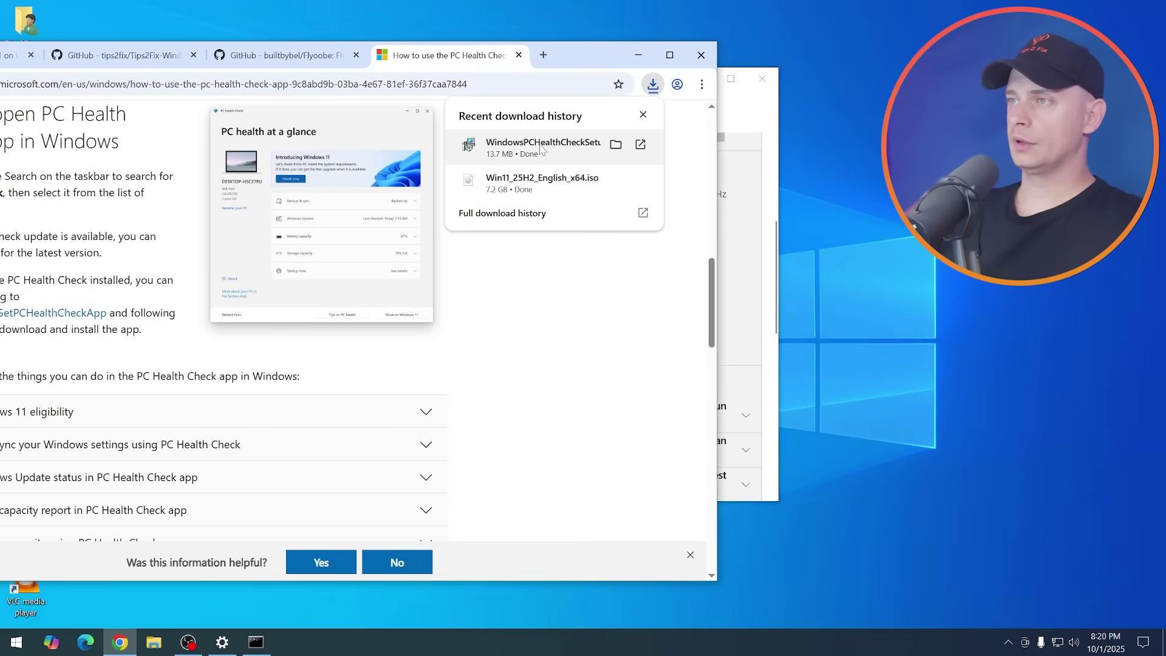
# - Review PC Health Check's failed requirements (Secure Boot, TPM 2.0, processor), then close the app
pyautogui.click(653, 84)
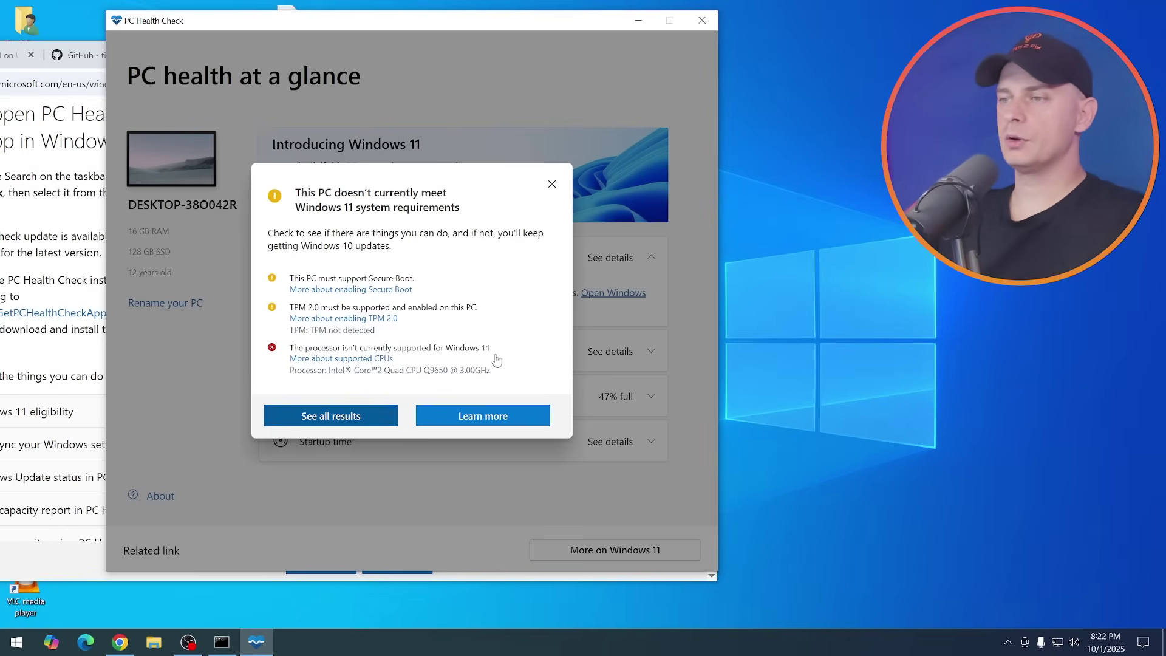
pyautogui.click(391, 416)
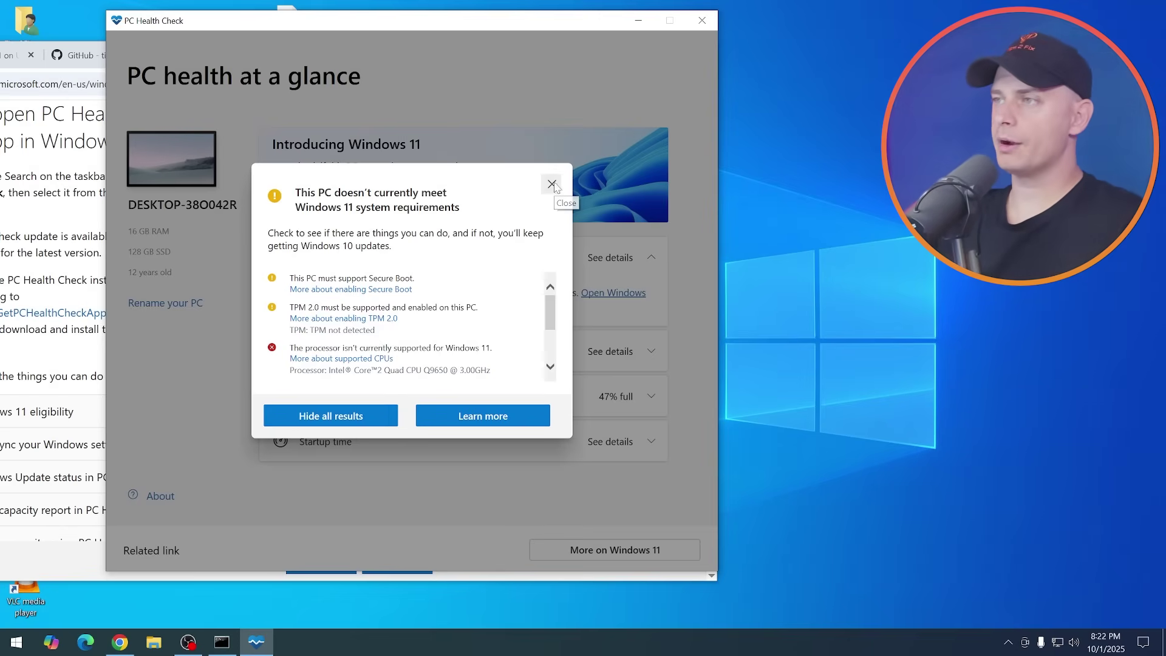
pyautogui.click(552, 185)
pyautogui.click(702, 20)
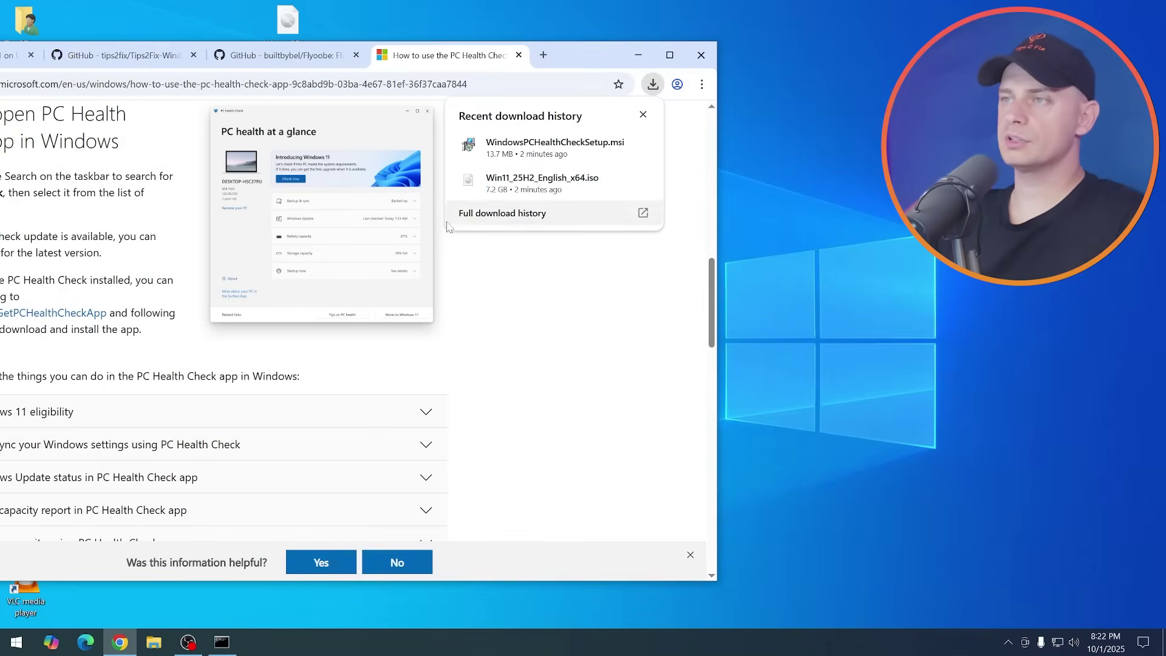
pyautogui.moveTo(571, 50)
pyautogui.mouseDown()
pyautogui.moveTo(636, 91)
pyautogui.moveTo(725, 73)
pyautogui.mouseUp()
# - Go to the tips2fix repository and save Tips2Fix-Windows11-Installer.zip onto the desktop
pyautogui.click(425, 72)
pyautogui.click(613, 72)
pyautogui.moveTo(565, 77); pyautogui.dragTo(660, 83)
pyautogui.click(357, 74)
pyautogui.scroll(-6, 466, 413)
pyautogui.scroll(5, 466, 413)
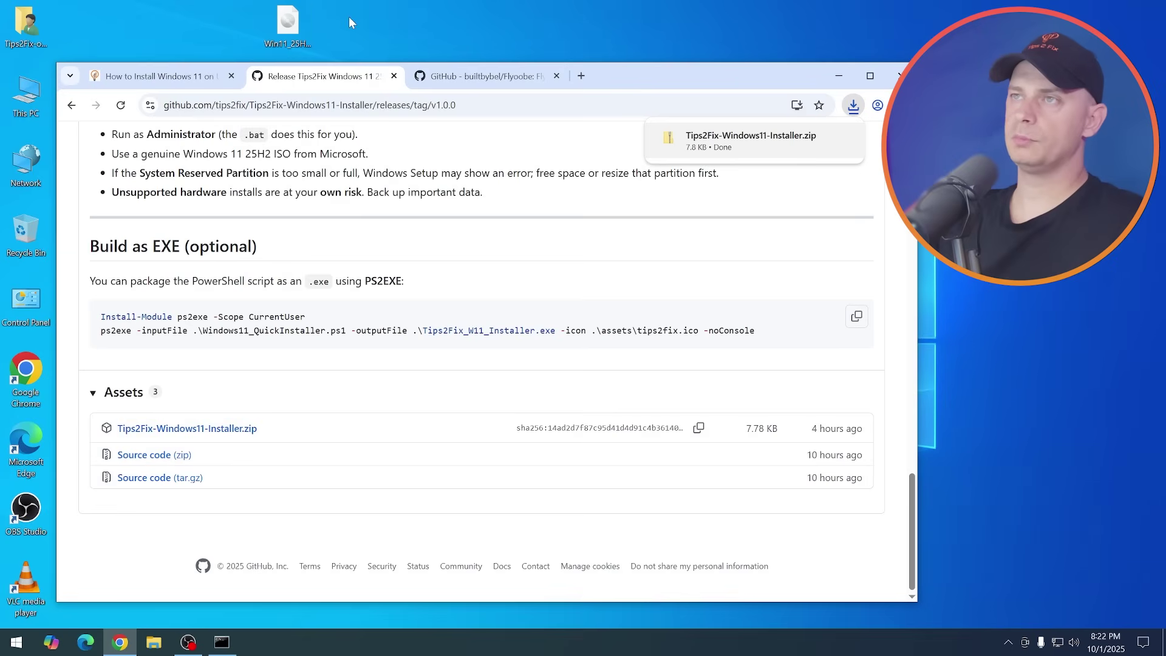
pyautogui.moveTo(350, 23); pyautogui.dragTo(346, 24)
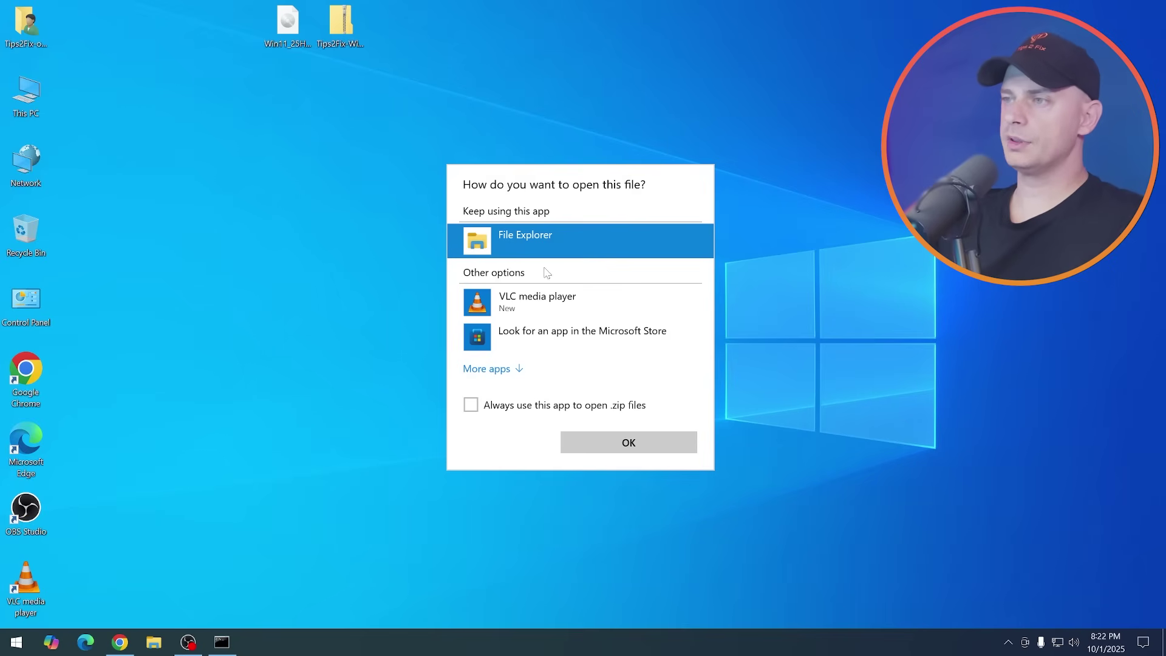
# - Extract Run-Installer.bat and Windows11_QuickInstaller.ps1 to the desktop and arrange them beside the ISO
pyautogui.click(615, 442)
pyautogui.moveTo(352, 190); pyautogui.dragTo(134, 162)
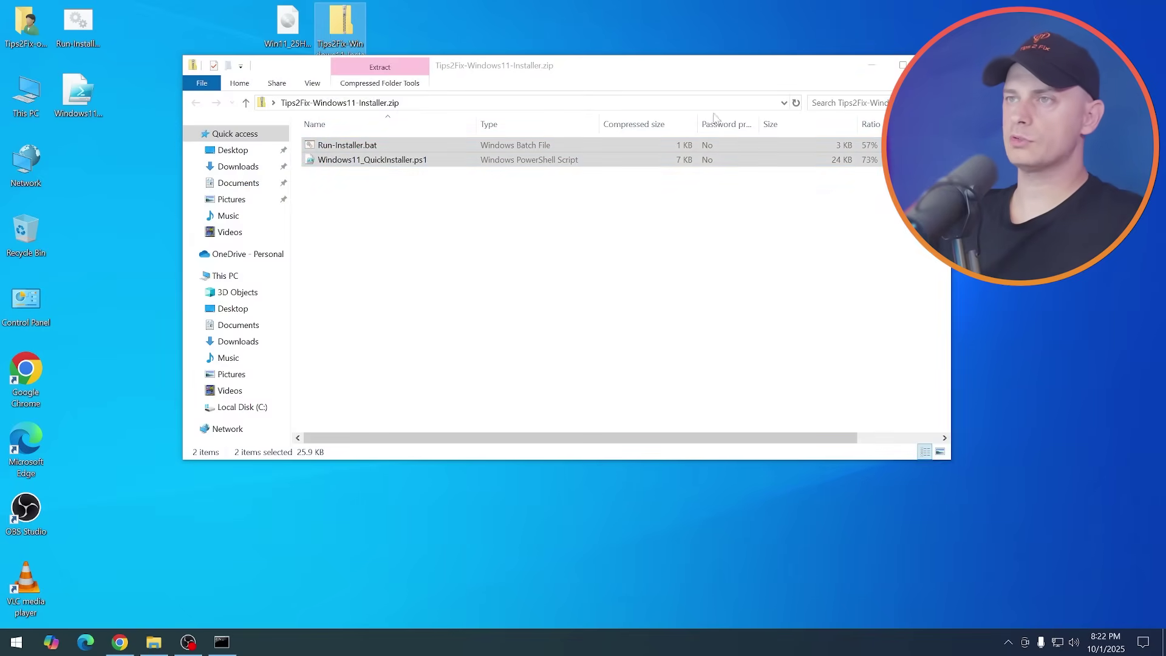
pyautogui.click(936, 65)
pyautogui.moveTo(103, 130); pyautogui.dragTo(65, 3)
pyautogui.moveTo(97, 44); pyautogui.dragTo(355, 97)
pyautogui.moveTo(288, 24); pyautogui.dragTo(288, 94)
pyautogui.click(338, 90)
# - Run Run-Installer.bat and continue past the security, backup and unsupported CPU warnings
pyautogui.doubleClick(338, 90)
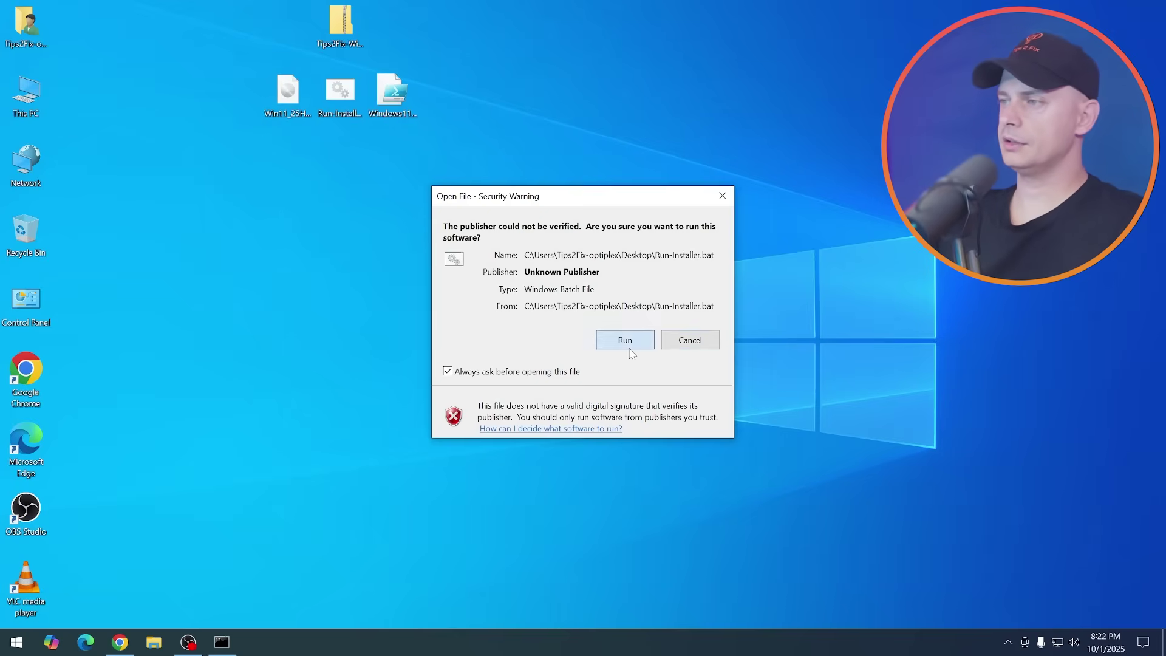
pyautogui.click(617, 339)
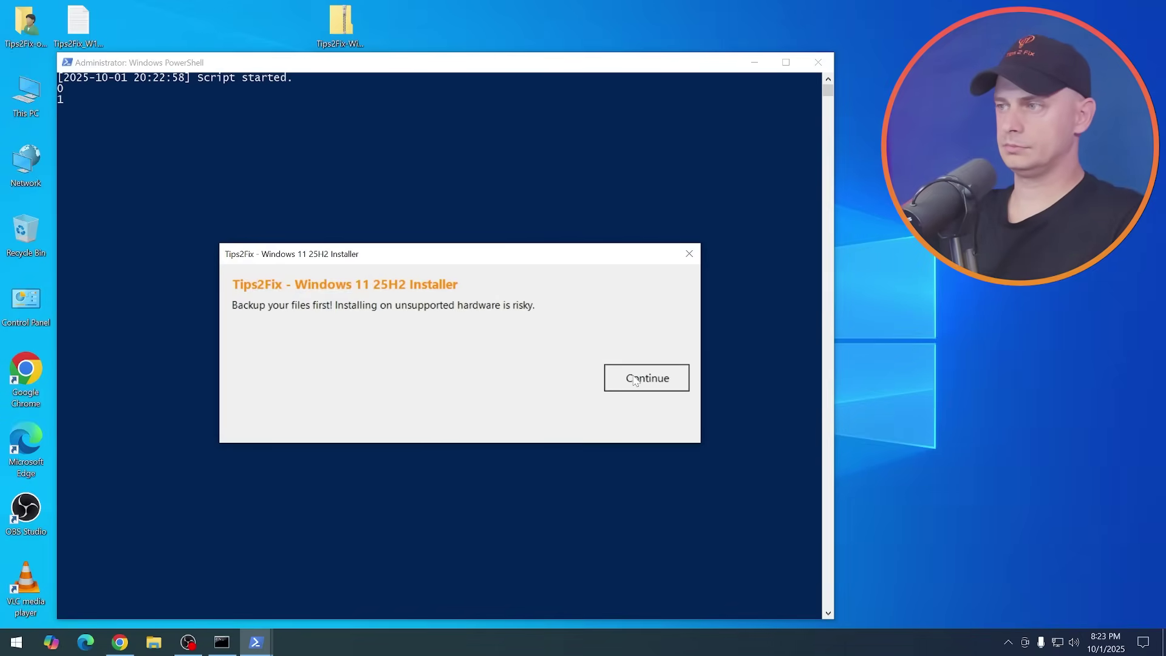
pyautogui.click(635, 381)
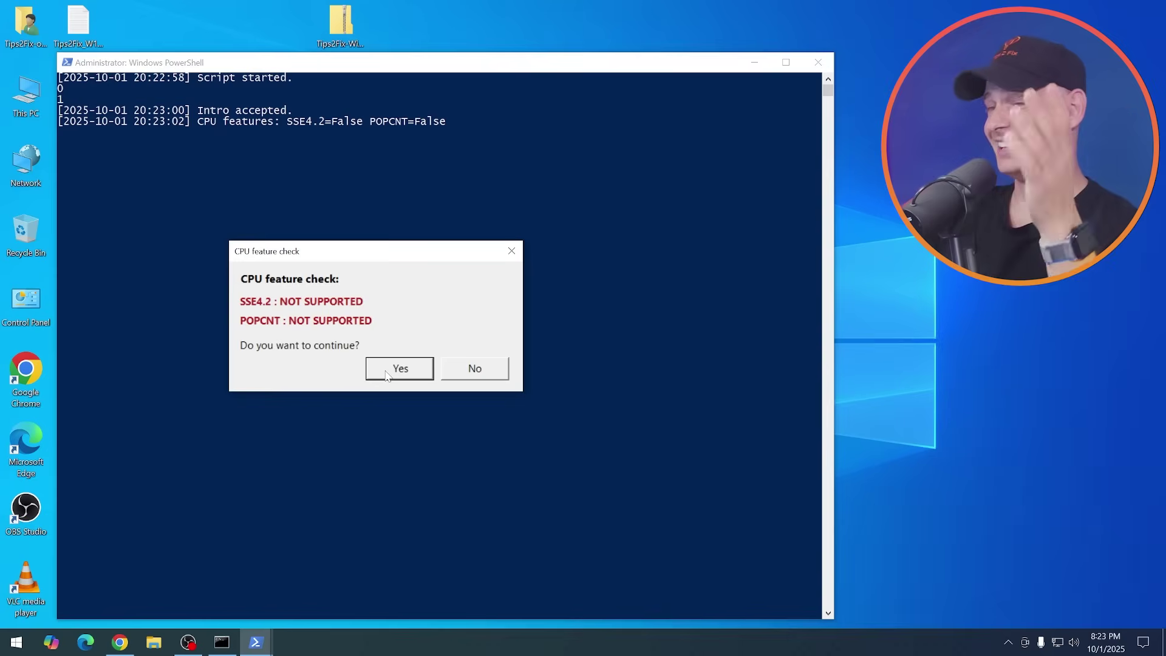
pyautogui.click(387, 373)
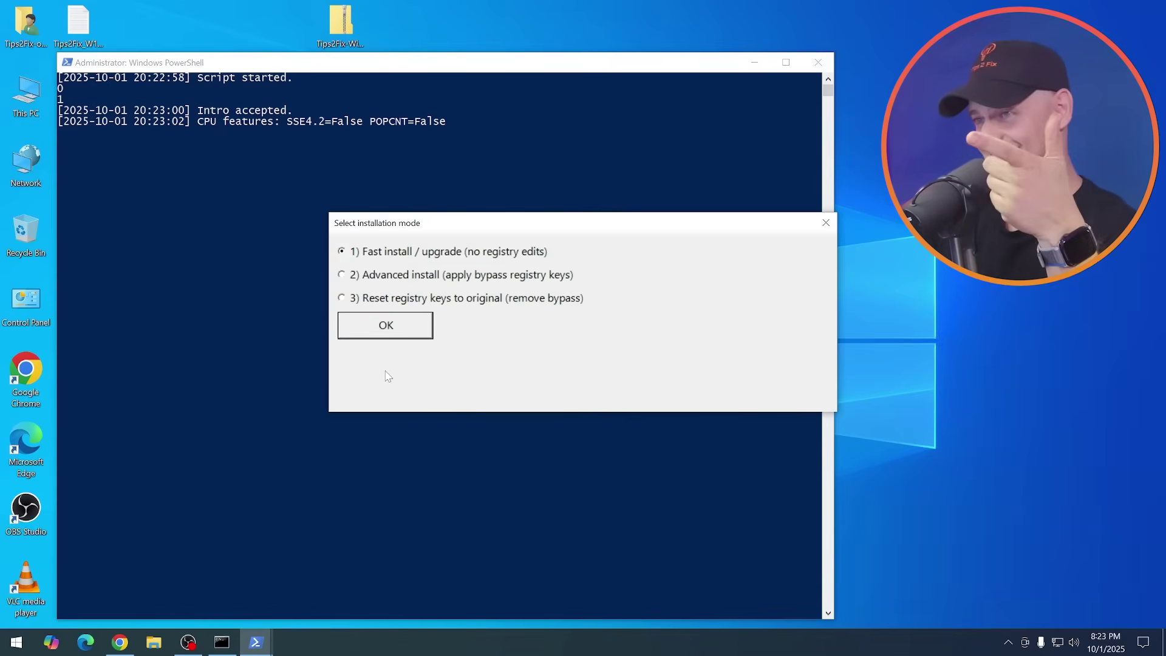
# - Choose Fast install and select Win11_25H2_English_x64.iso from Downloads
pyautogui.moveTo(432, 235); pyautogui.dragTo(306, 260)
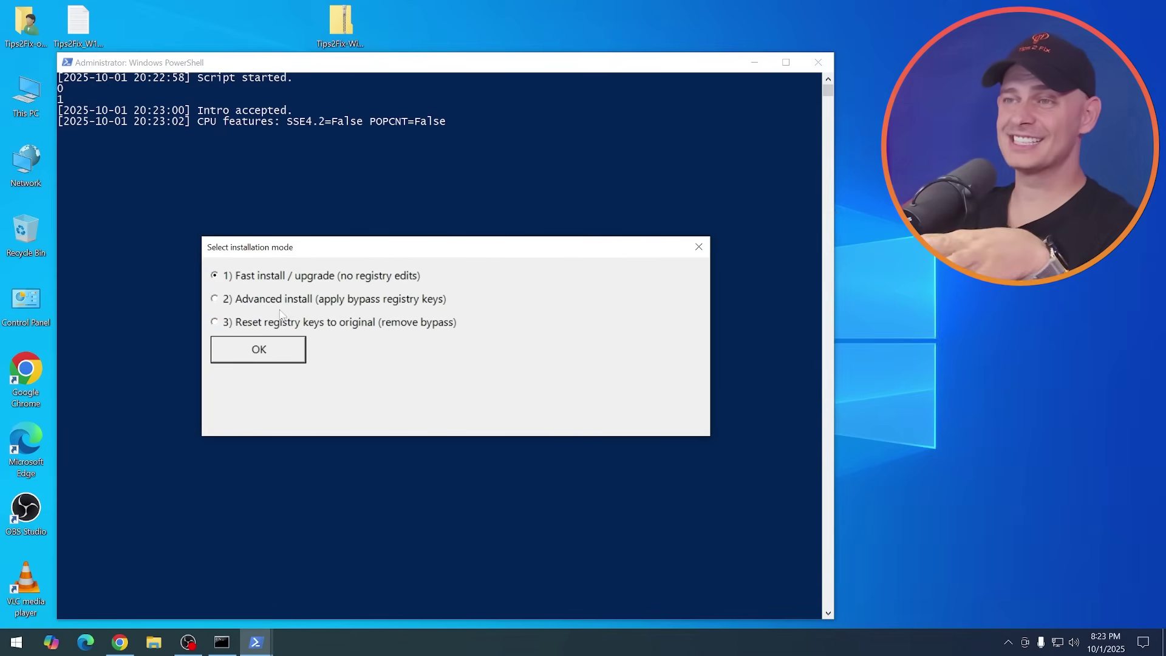
pyautogui.click(264, 355)
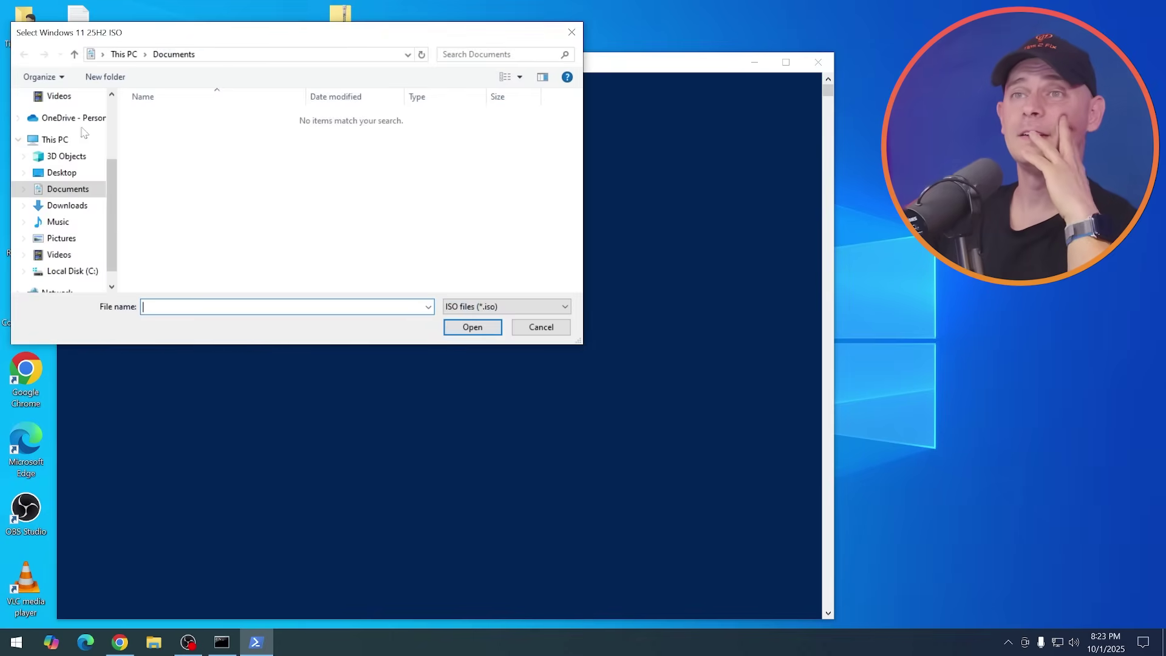
pyautogui.click(66, 205)
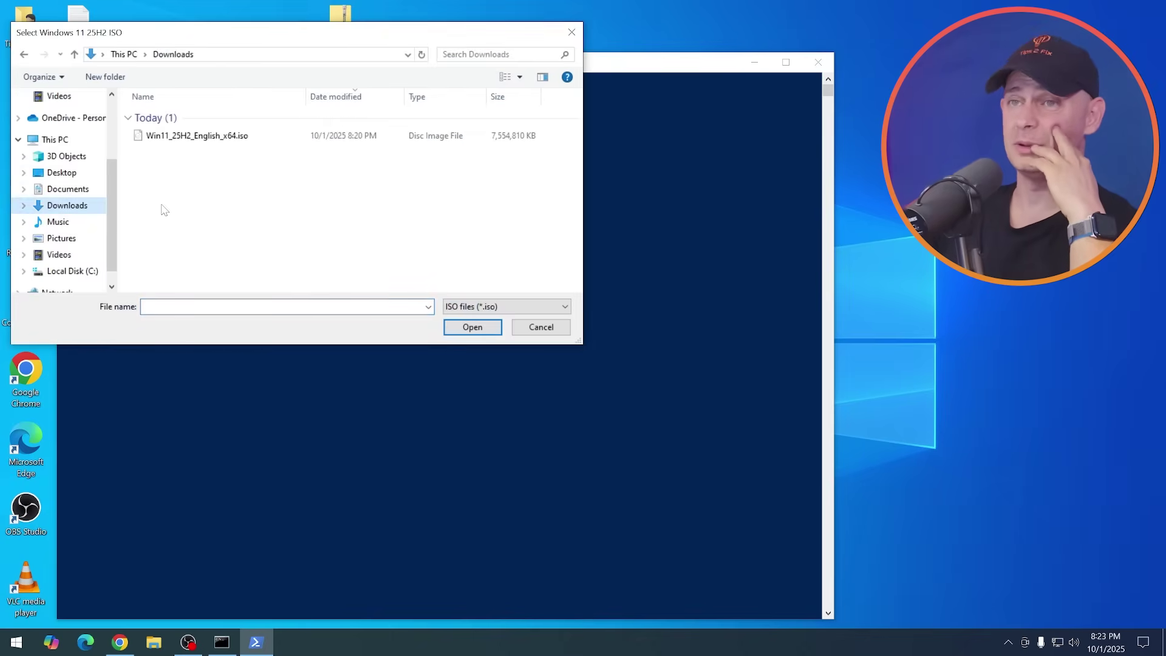
pyautogui.click(176, 139)
pyautogui.click(472, 327)
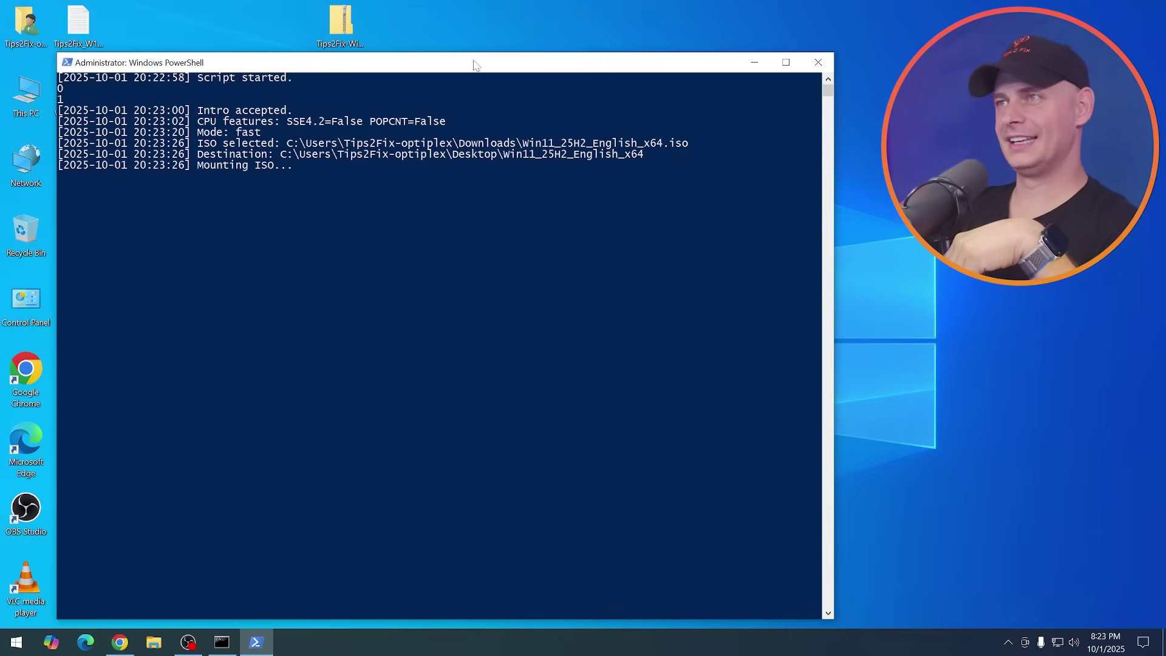
# - Open the new Win11_25H2_English_x64 desktop folder and place it at the lower left
pyautogui.moveTo(464, 63); pyautogui.dragTo(515, 142)
pyautogui.click(81, 99)
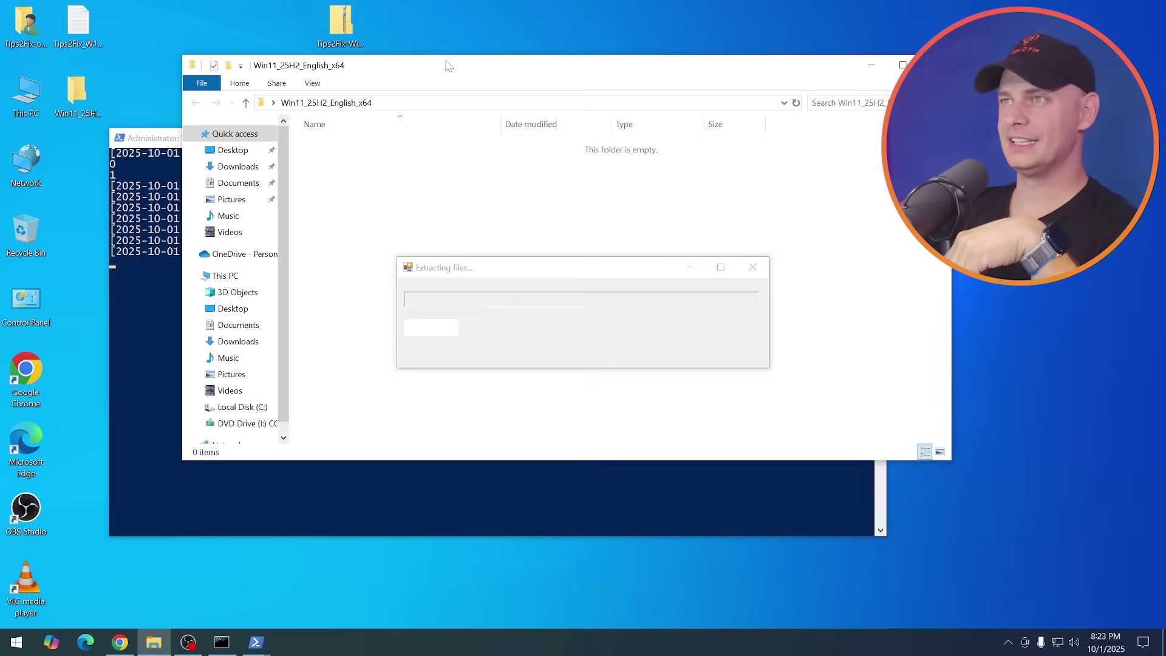
pyautogui.moveTo(449, 65); pyautogui.dragTo(290, 400)
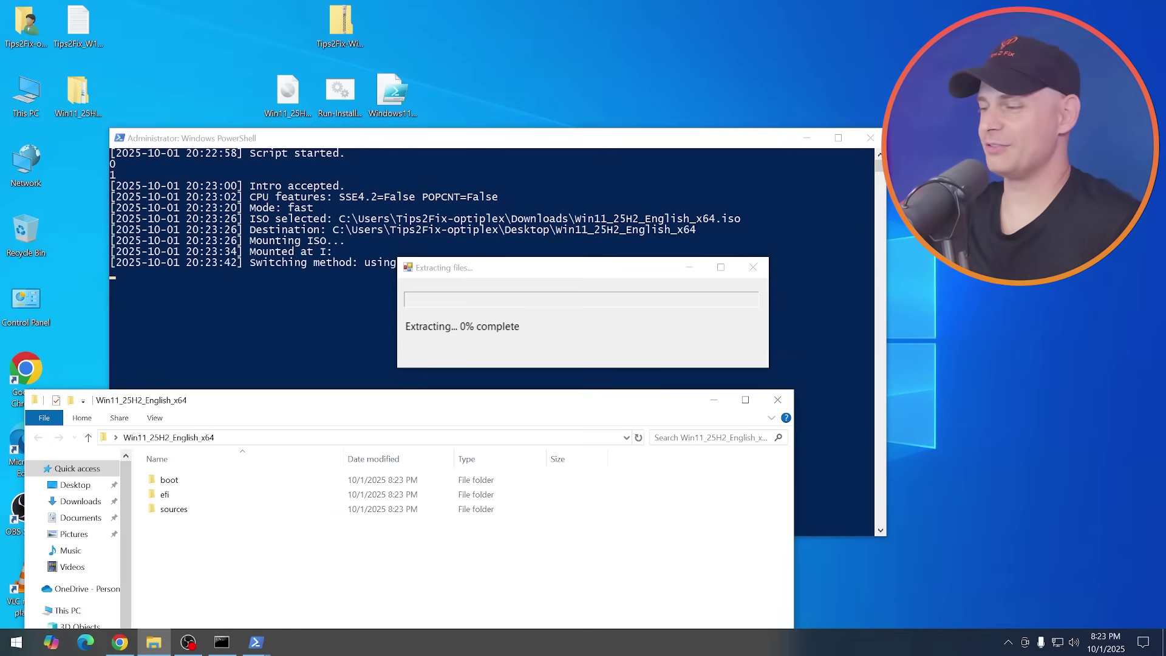
# - Watch Disk 0 (C:) activity in Task Manager's Performance view while extraction finishes
pyautogui.rightClick(683, 643)
pyautogui.click(730, 577)
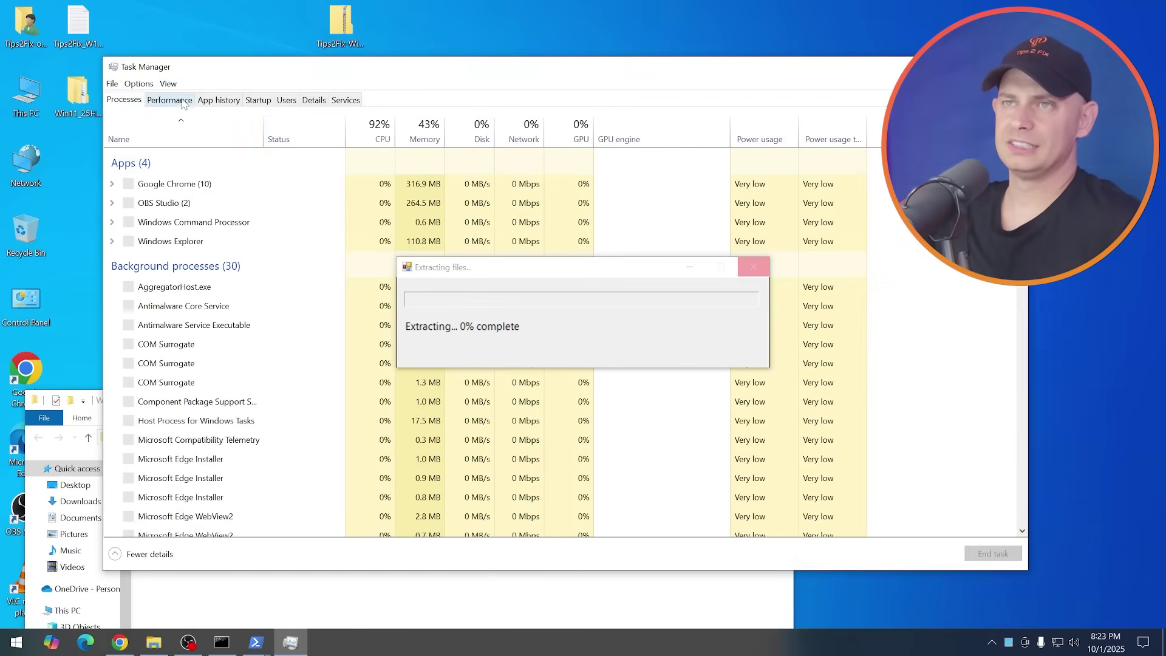
pyautogui.click(182, 102)
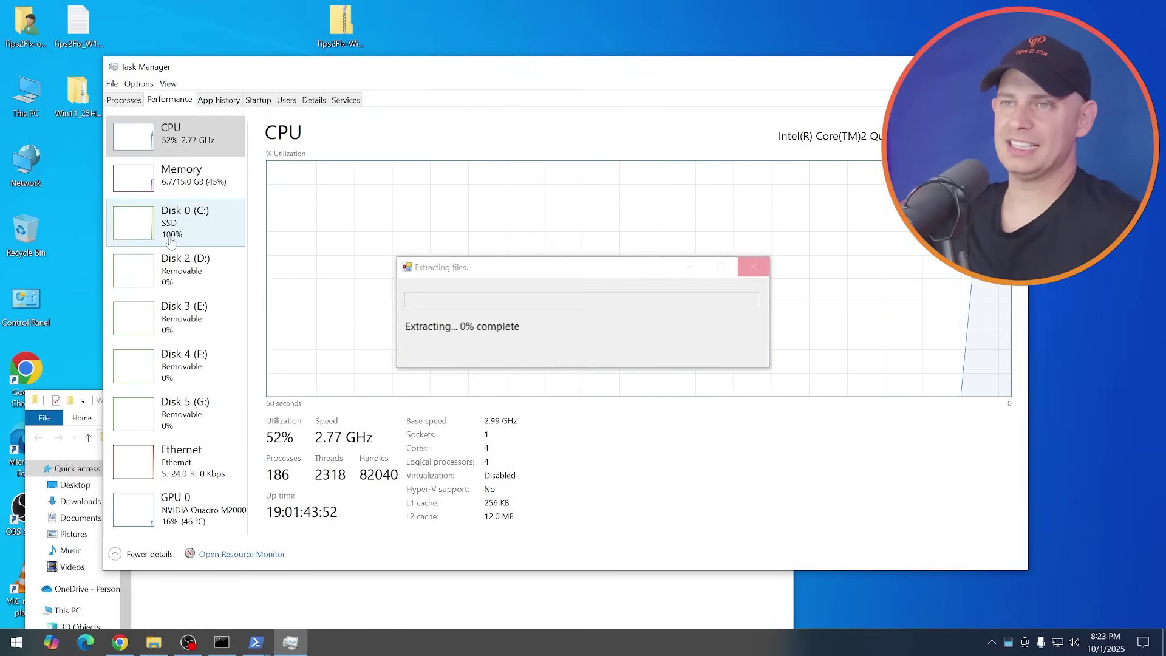
pyautogui.click(170, 241)
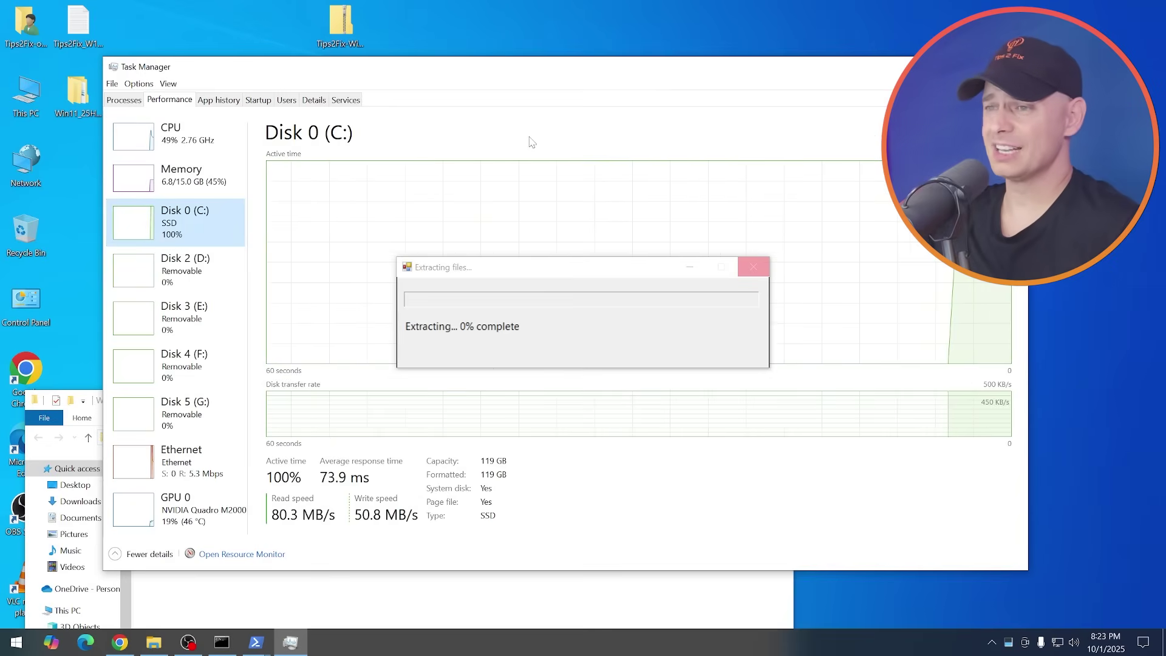
pyautogui.moveTo(817, 70); pyautogui.dragTo(748, 70)
pyautogui.moveTo(959, 82); pyautogui.dragTo(707, 82)
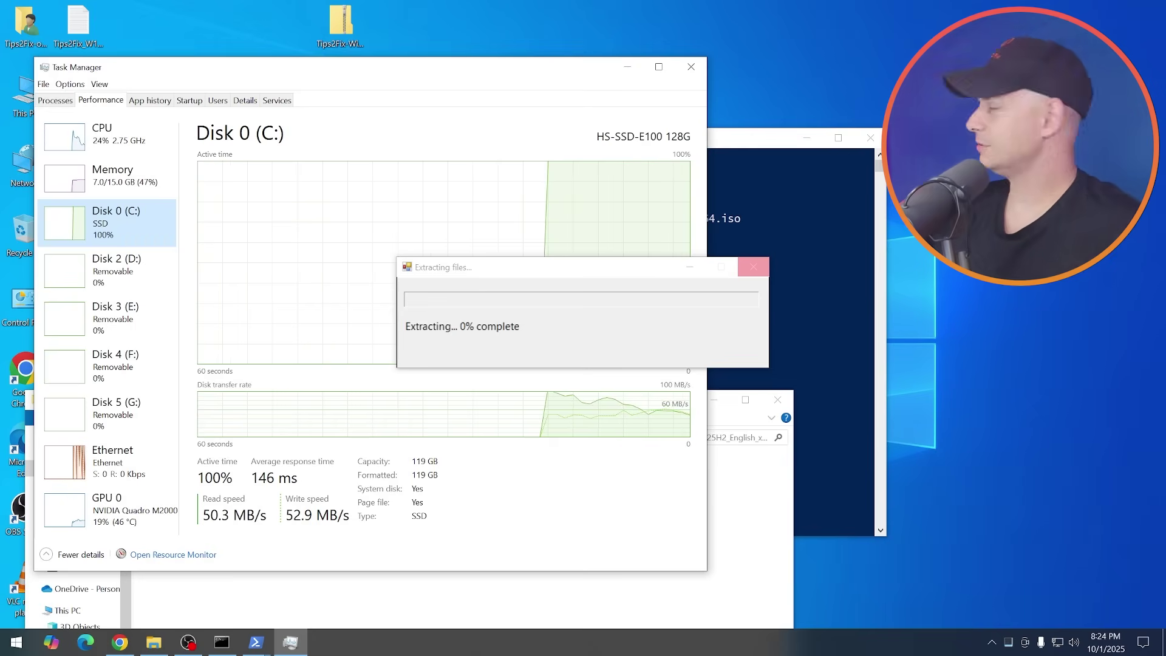
pyautogui.moveTo(554, 278); pyautogui.dragTo(358, 281)
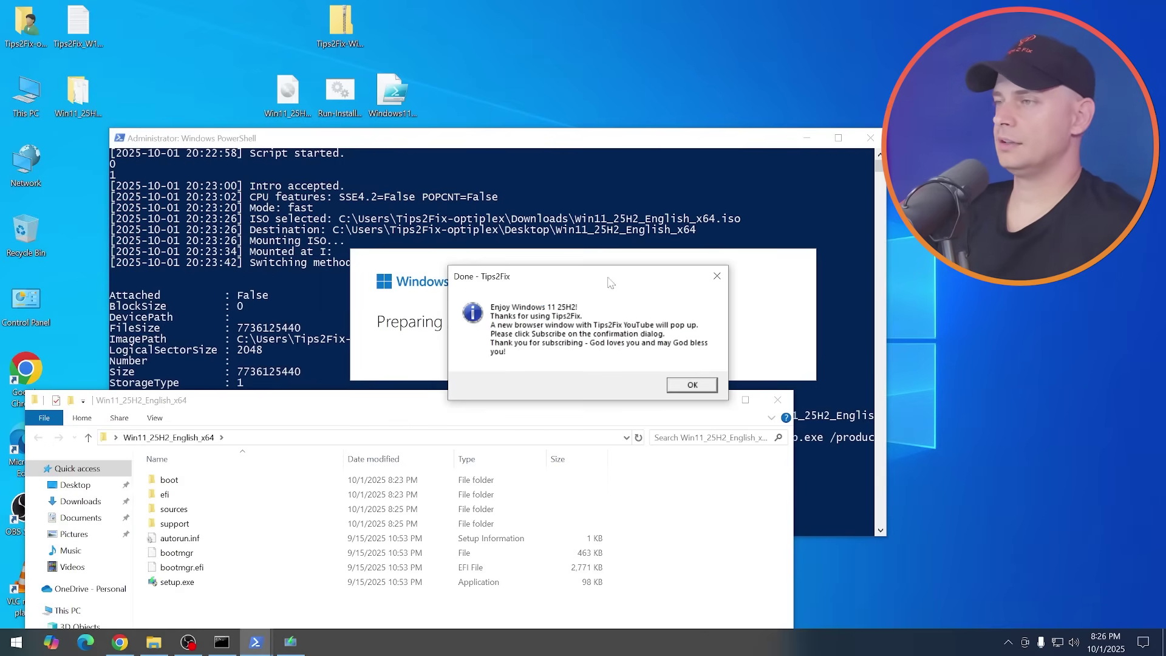
# - Dismiss the Done message and set Setup to not download updates right now
pyautogui.press('Return')
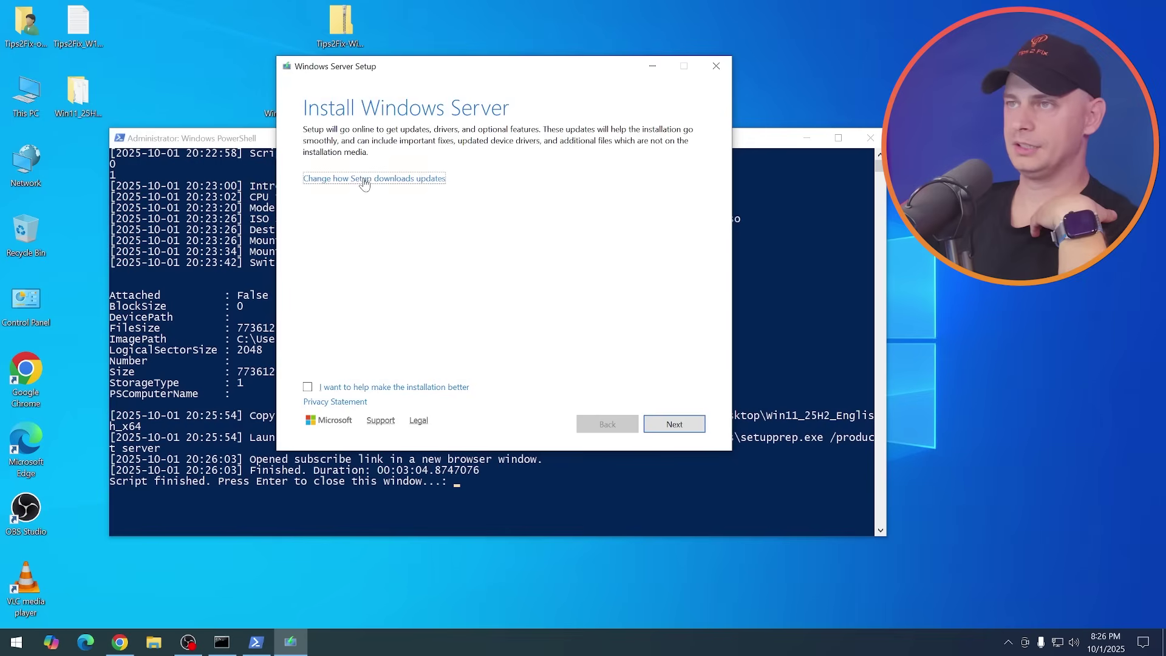
pyautogui.click(362, 178)
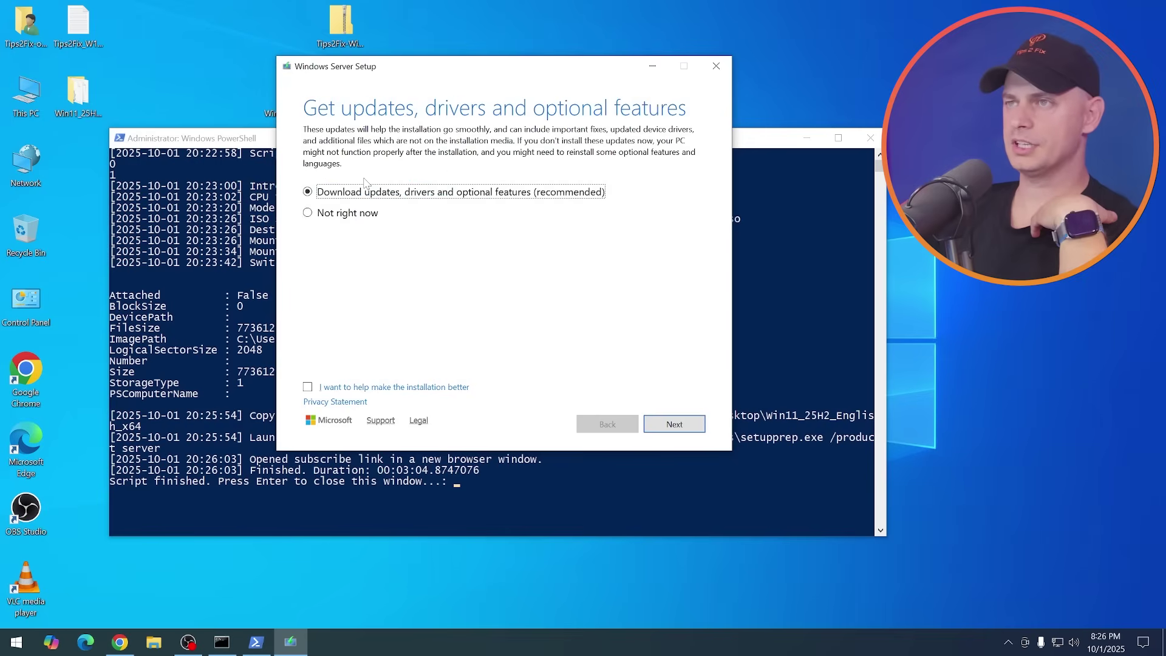
pyautogui.click(308, 213)
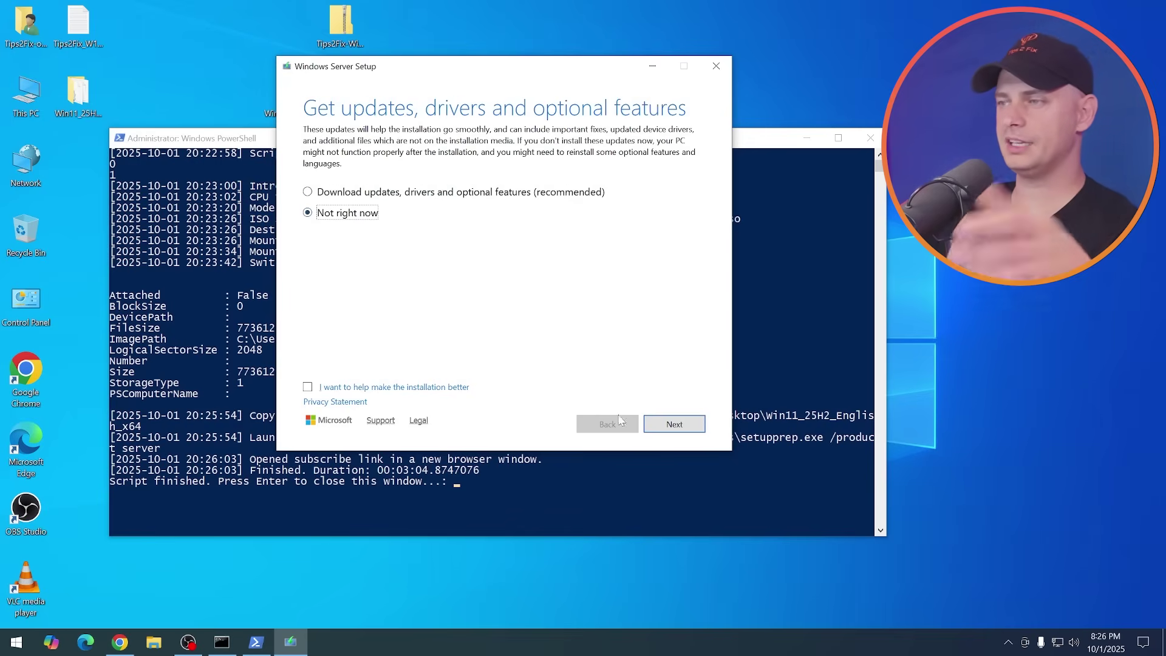
pyautogui.click(674, 424)
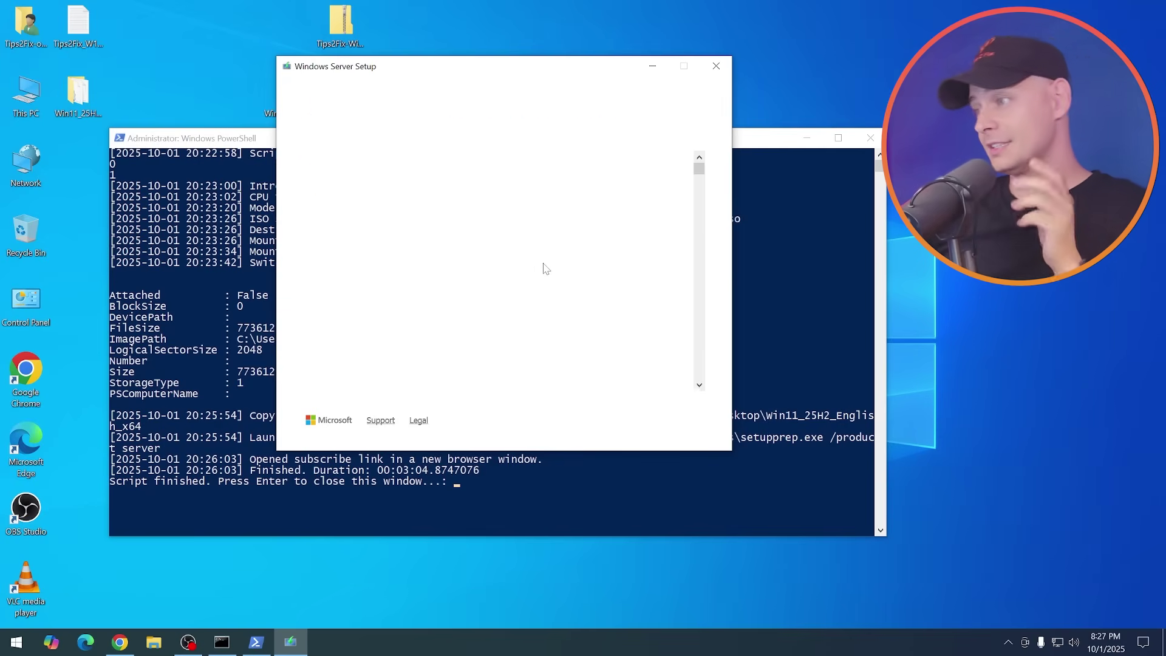
# - Accept the license terms and keep personal files, settings and apps
pyautogui.scroll(-10, 698, 182)
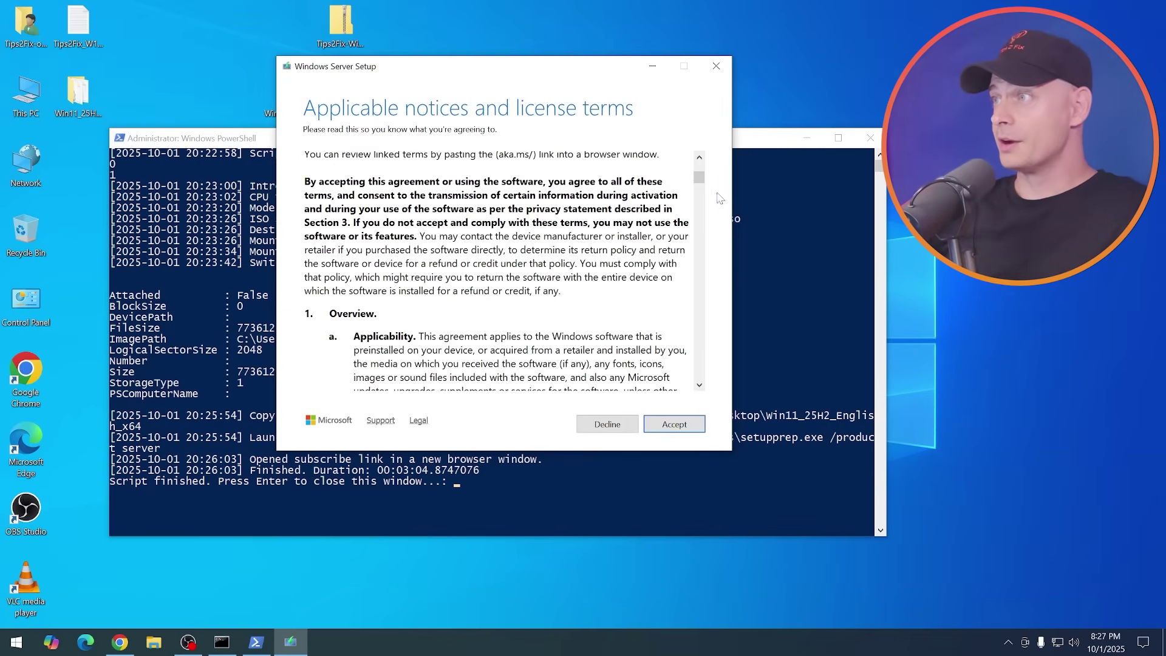
pyautogui.click(674, 425)
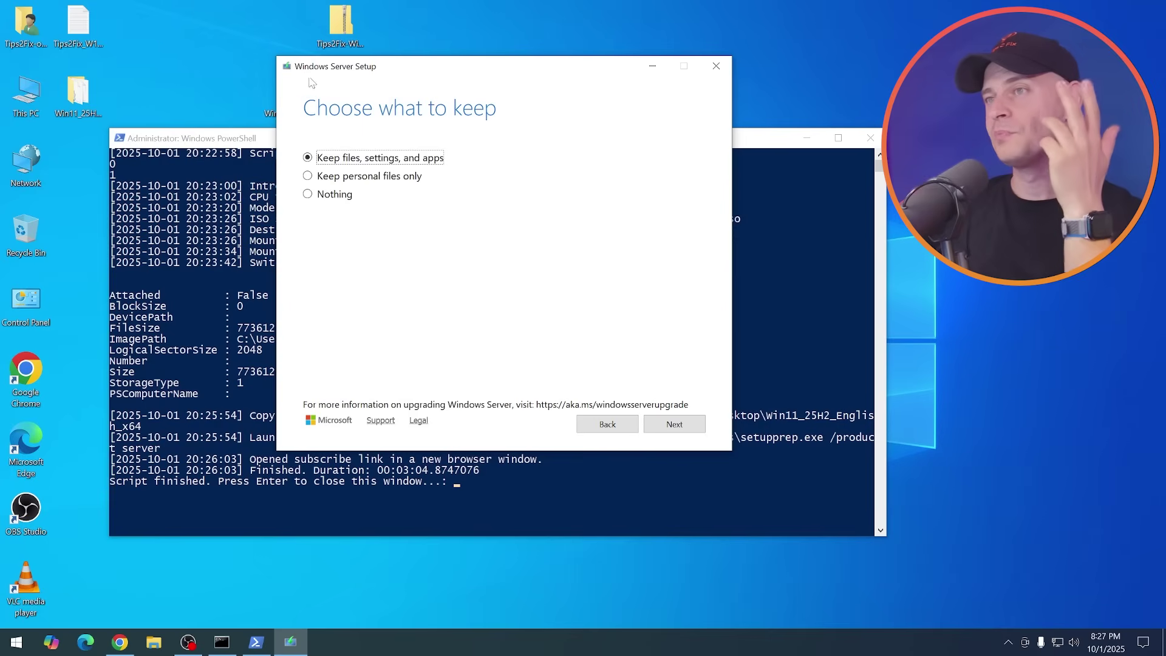
pyautogui.click(674, 425)
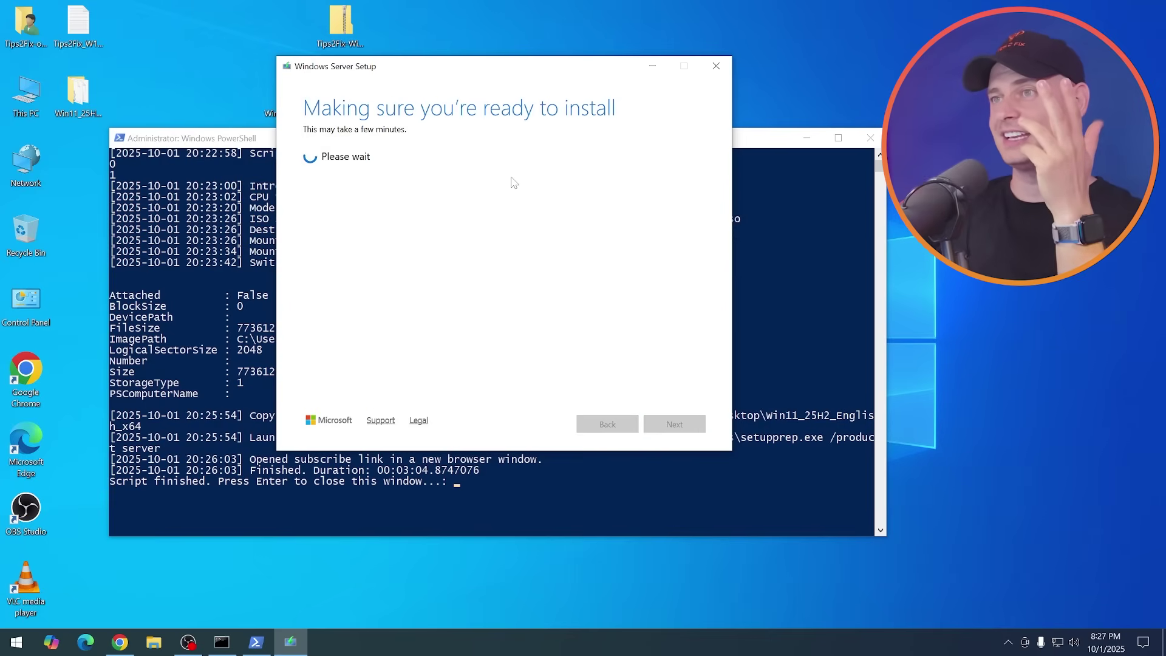